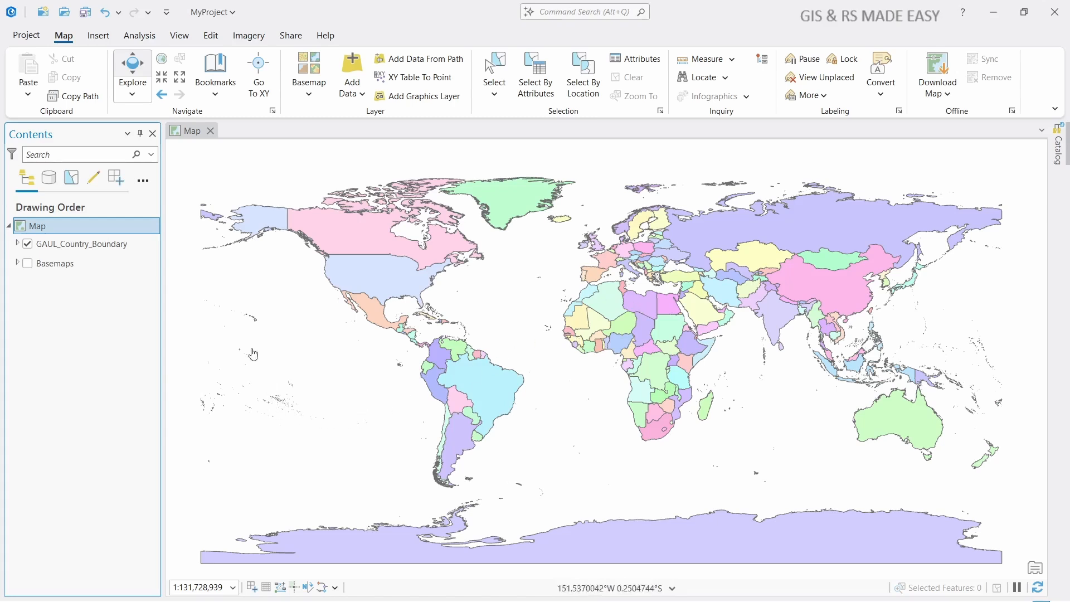
Examine the continent field in the attribute table of the GAUL_Country_Boundary layer, then close the table.
left_click(95, 245)
right_click(93, 247)
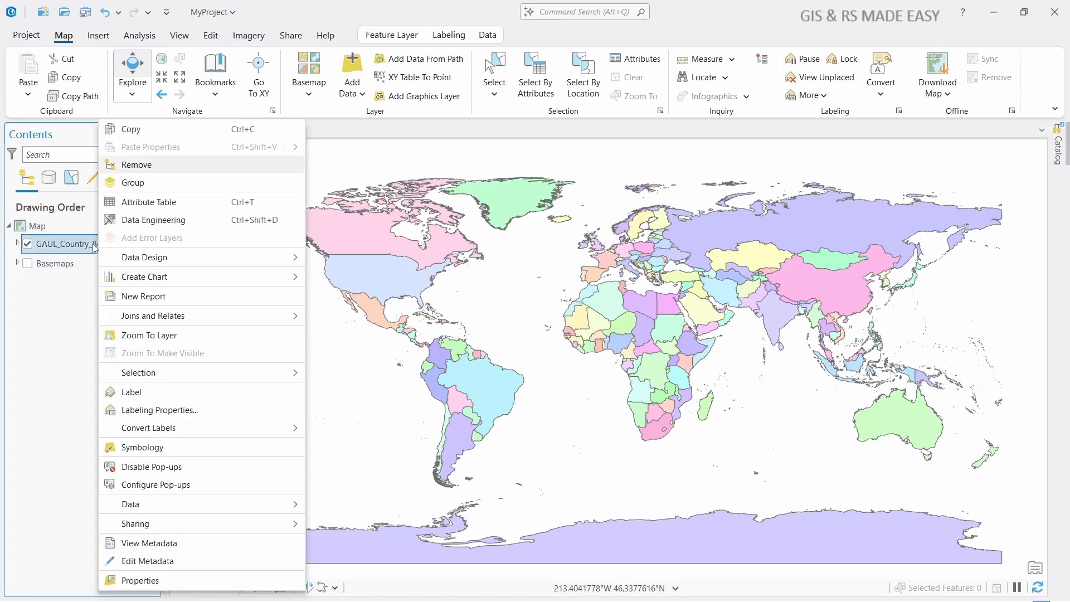
key("Escape")
key("ctrl+t")
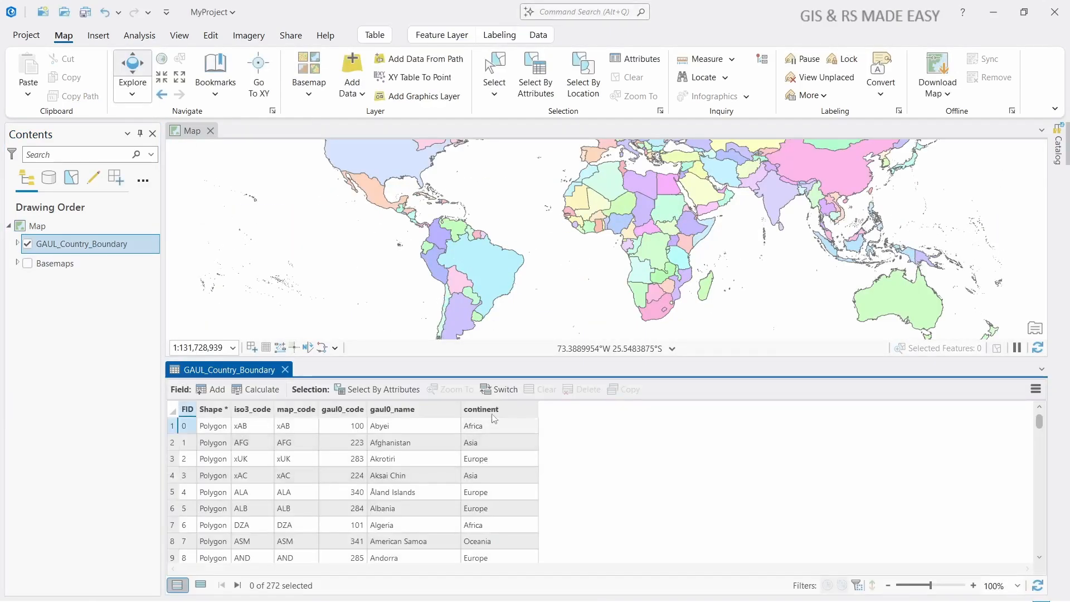
mouse_move(484, 415)
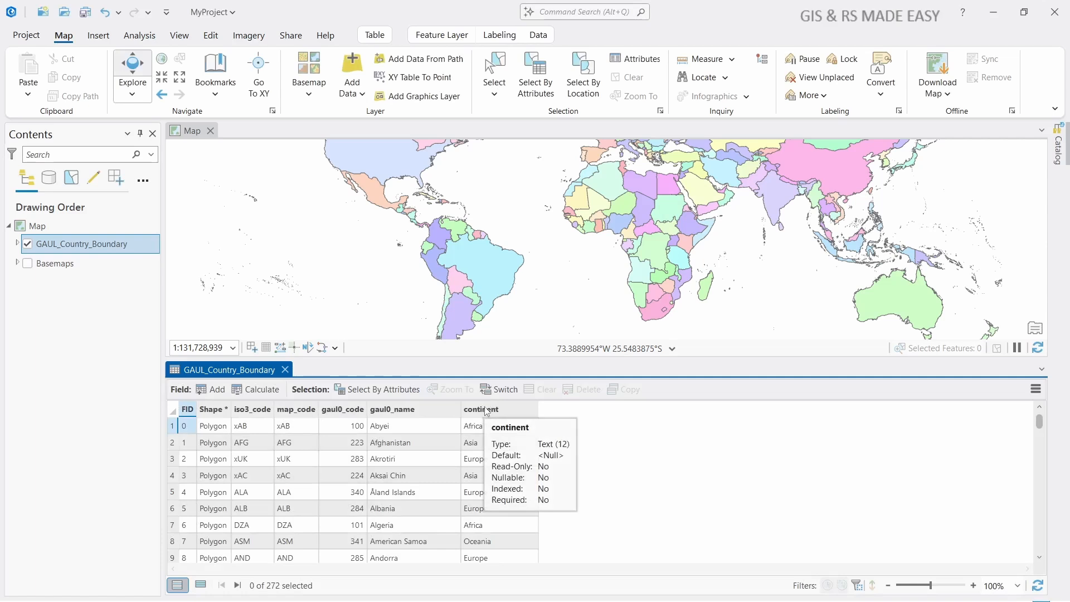
scroll(479, 504, "down", 3)
scroll(480, 490, "up", 3)
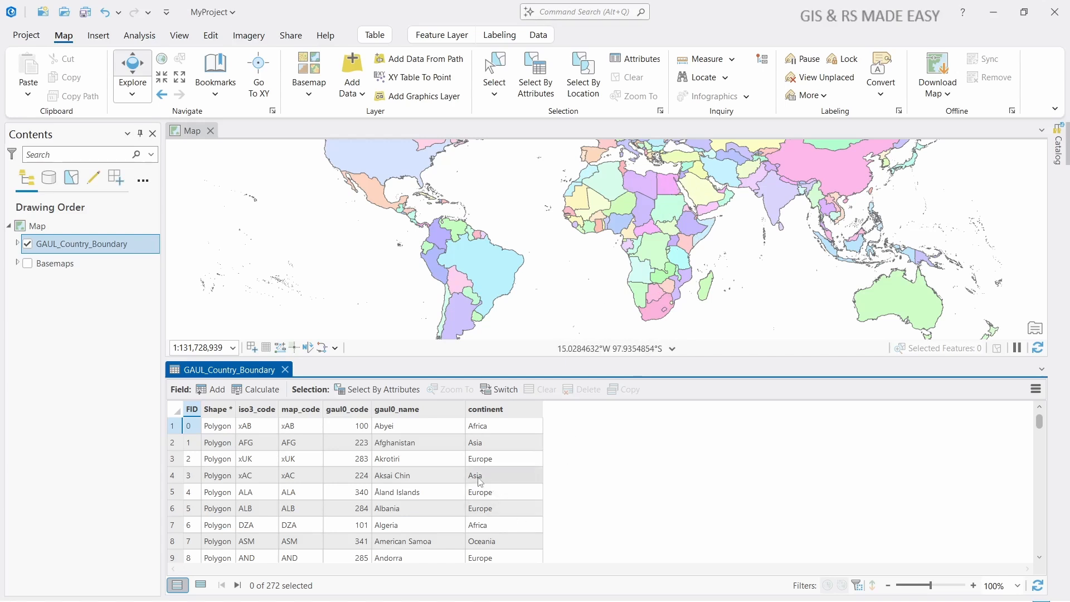
left_click(286, 370)
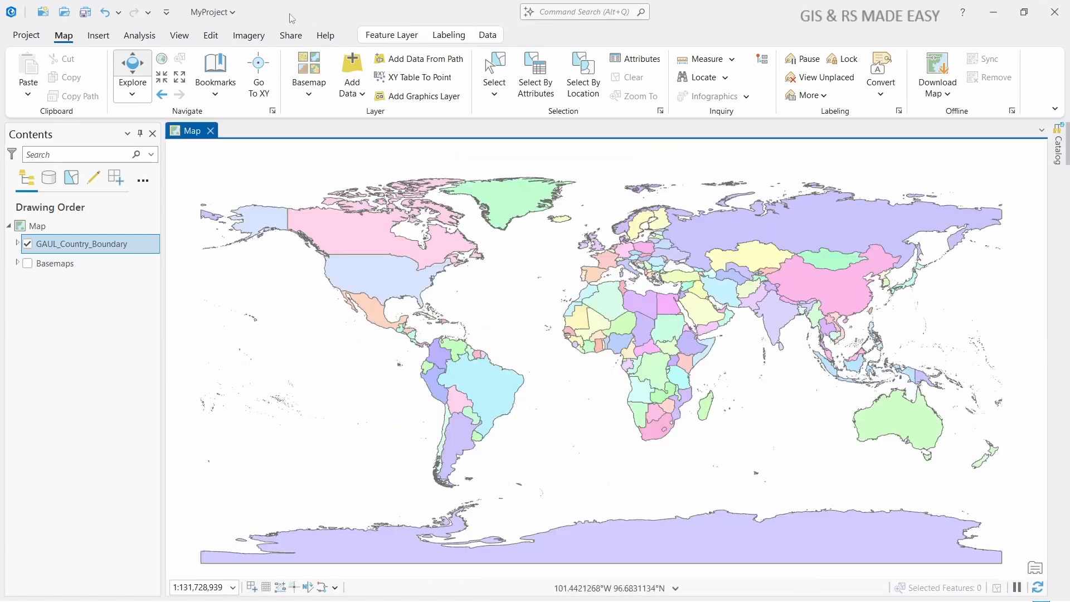
Find the Dissolve tool, switch to Pairwise Dissolve, and set GAUL_Country_Boundary as its input features.
left_click(137, 37)
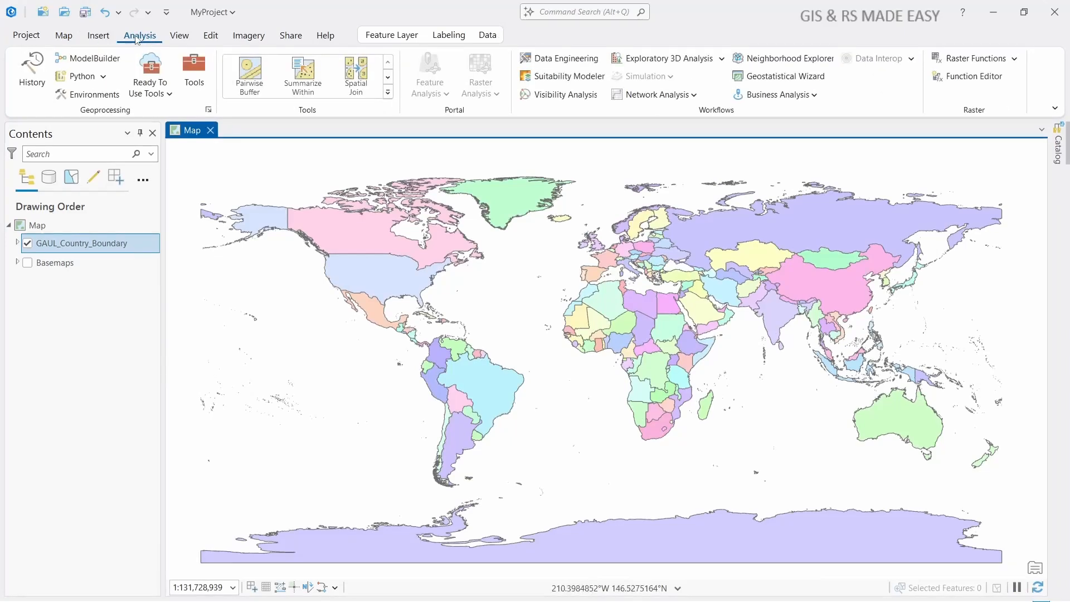
left_click(195, 82)
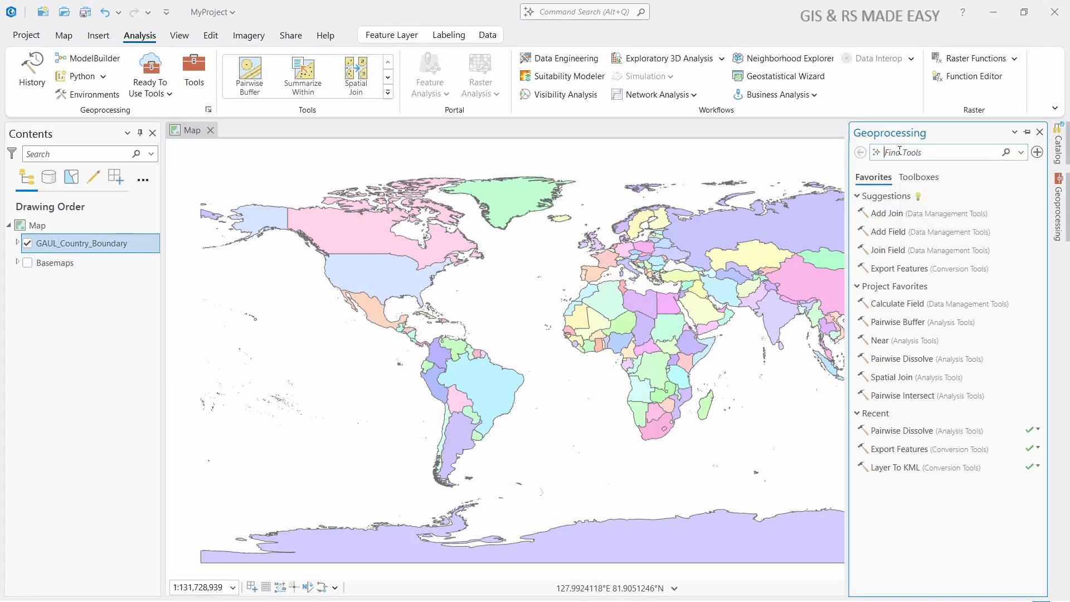
type("diss")
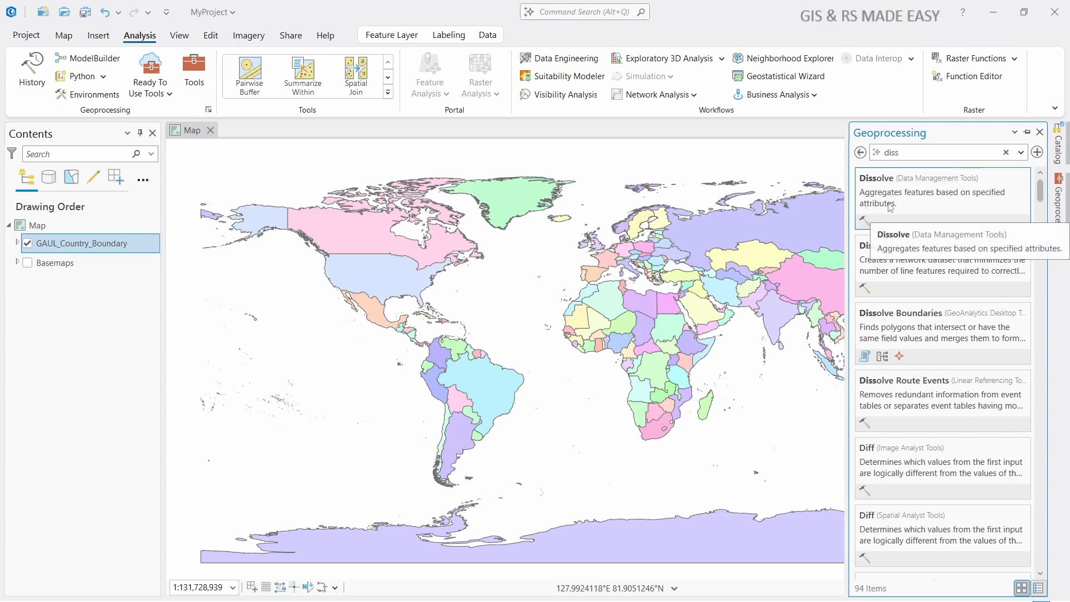
left_click(897, 202)
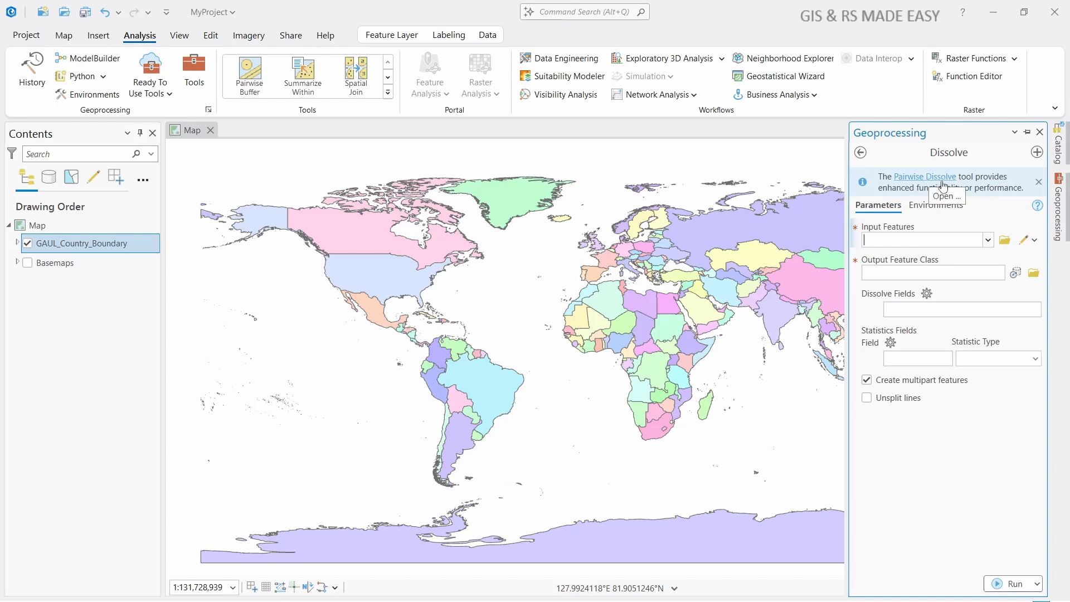
left_click(940, 178)
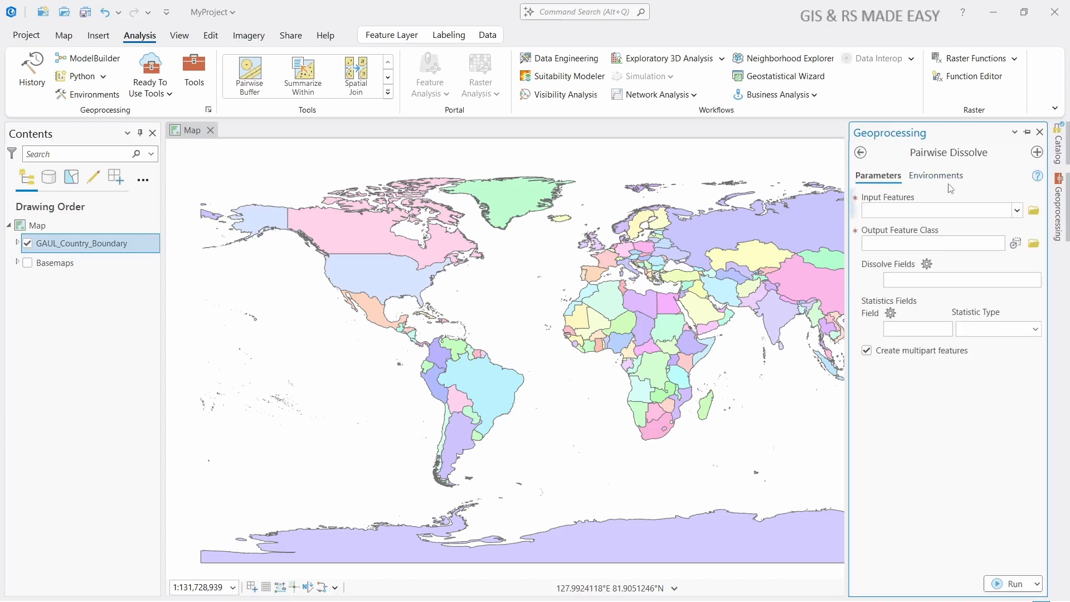
left_click(1017, 210)
left_click(933, 229)
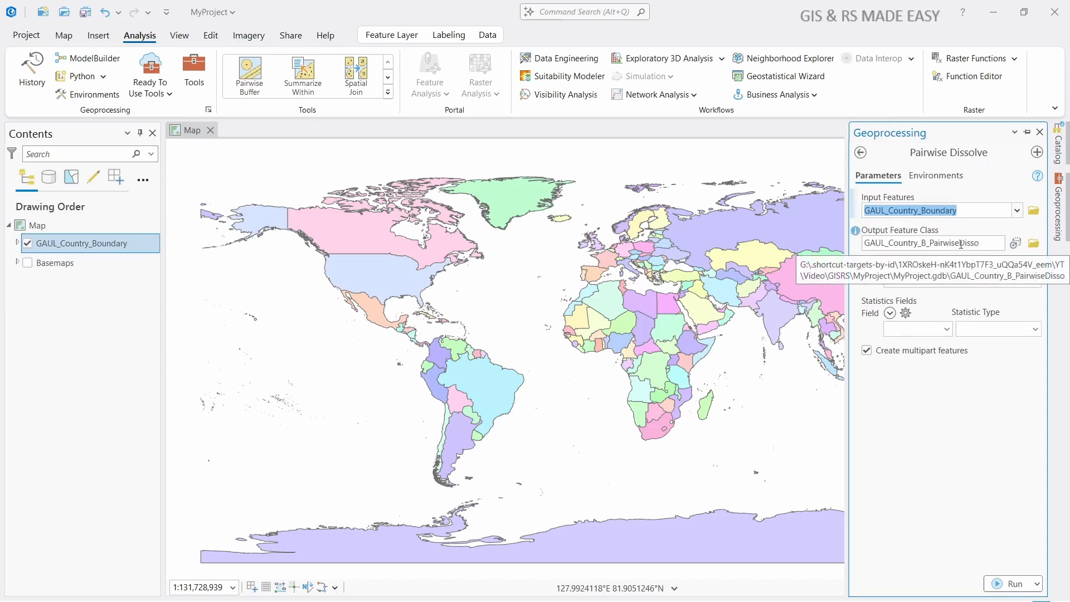
Name the output feature class continents, keeping it in MyProject.gdb, and set continent as the dissolve field.
left_click(984, 243)
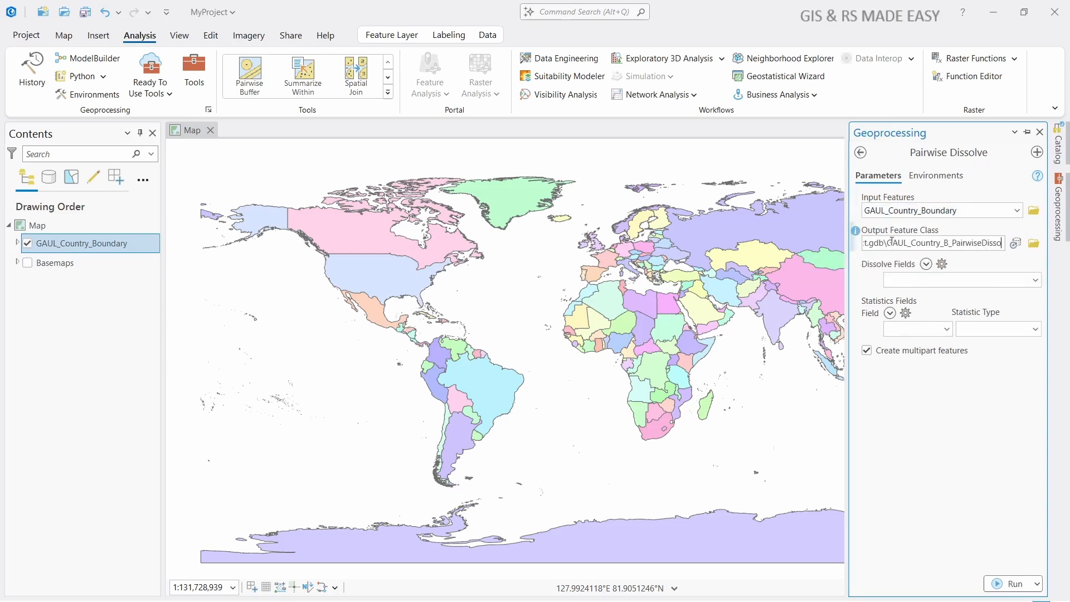
left_click_drag(891, 242, 996, 277)
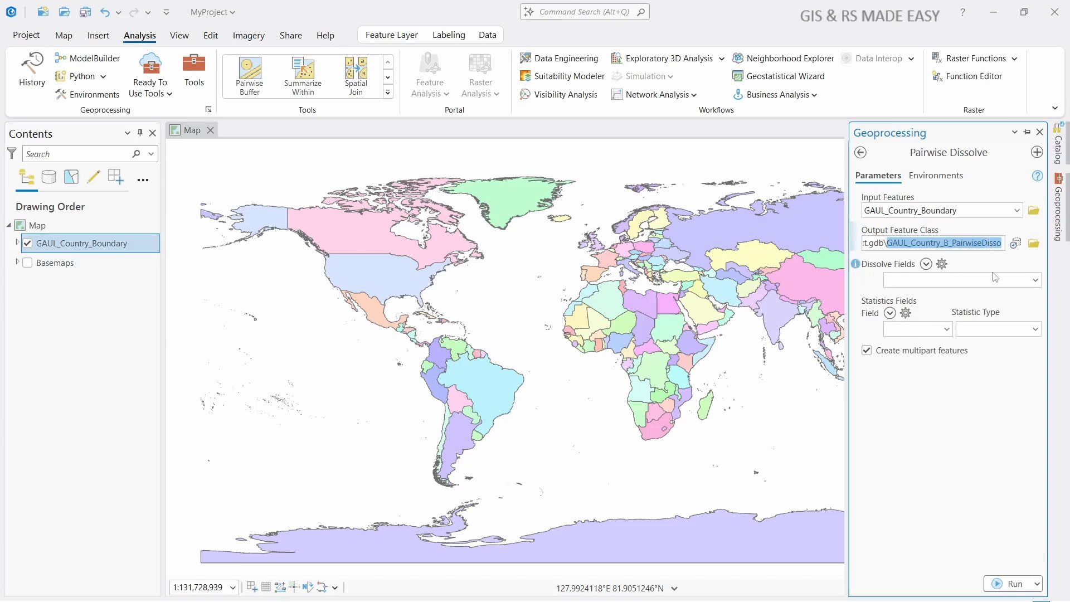
type("contine")
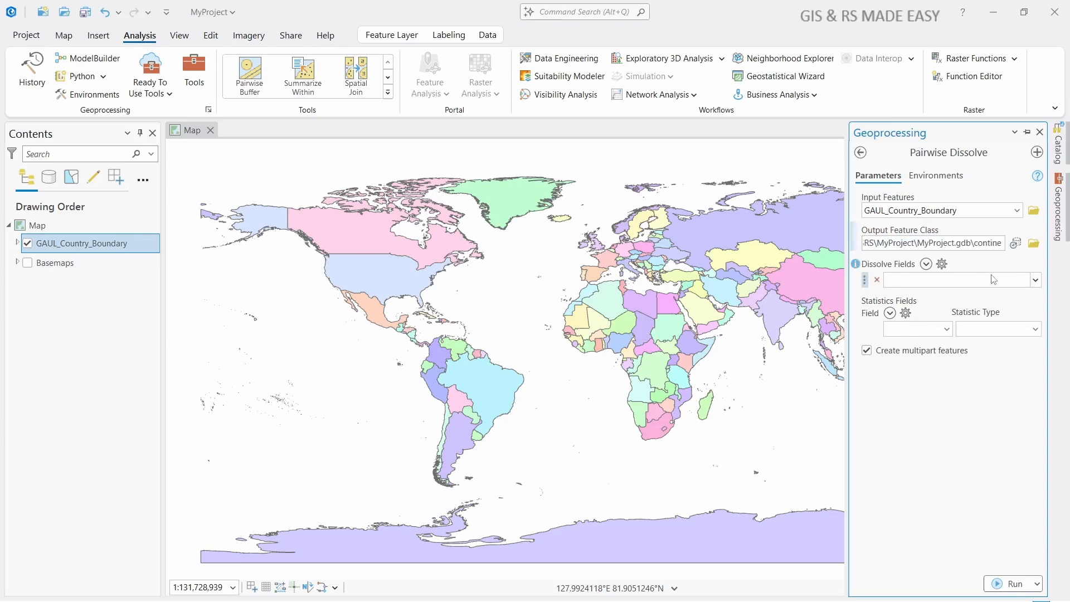
type("ts")
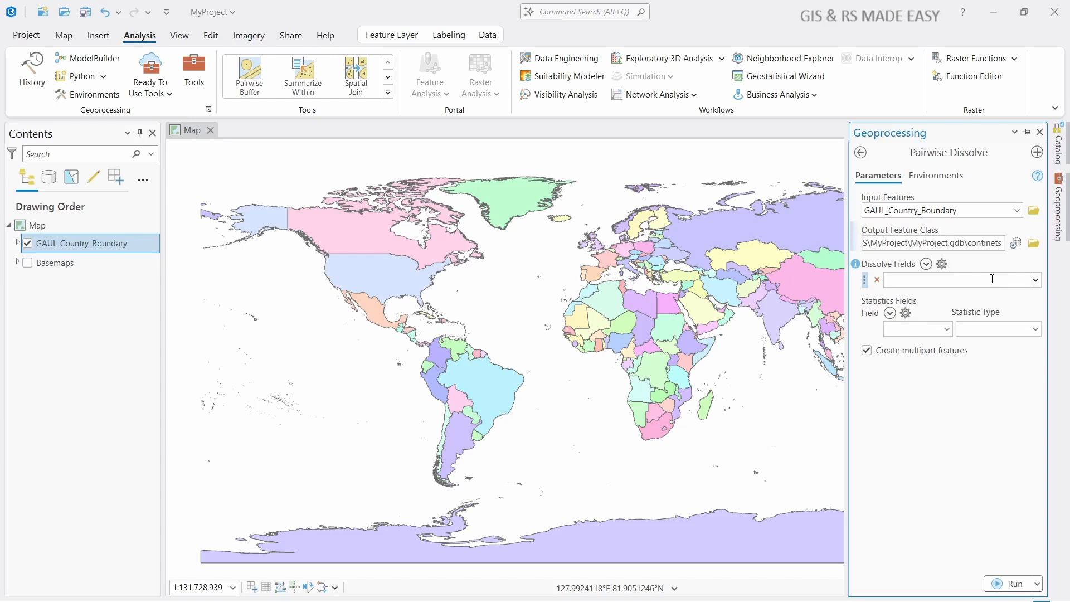
key("BackSpace")
key("BackSpace")
type("nt")
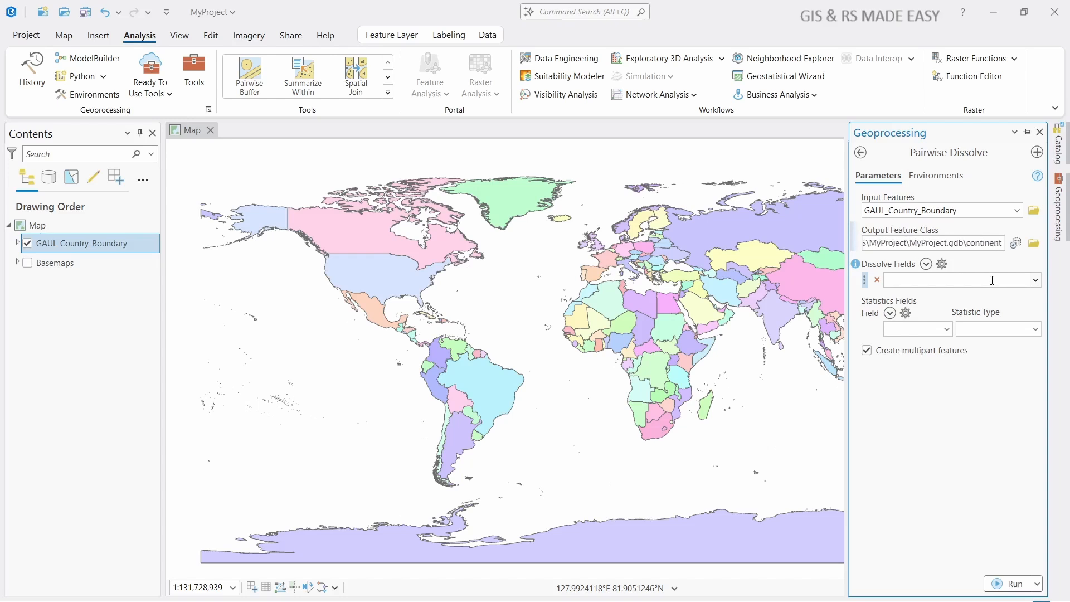
type("s")
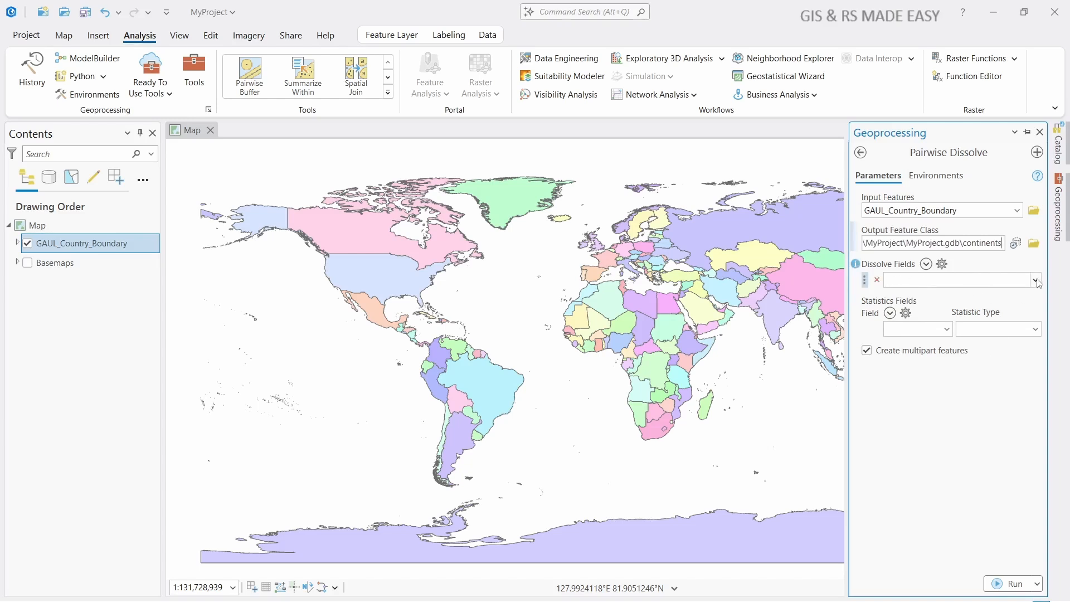
left_click(1035, 280)
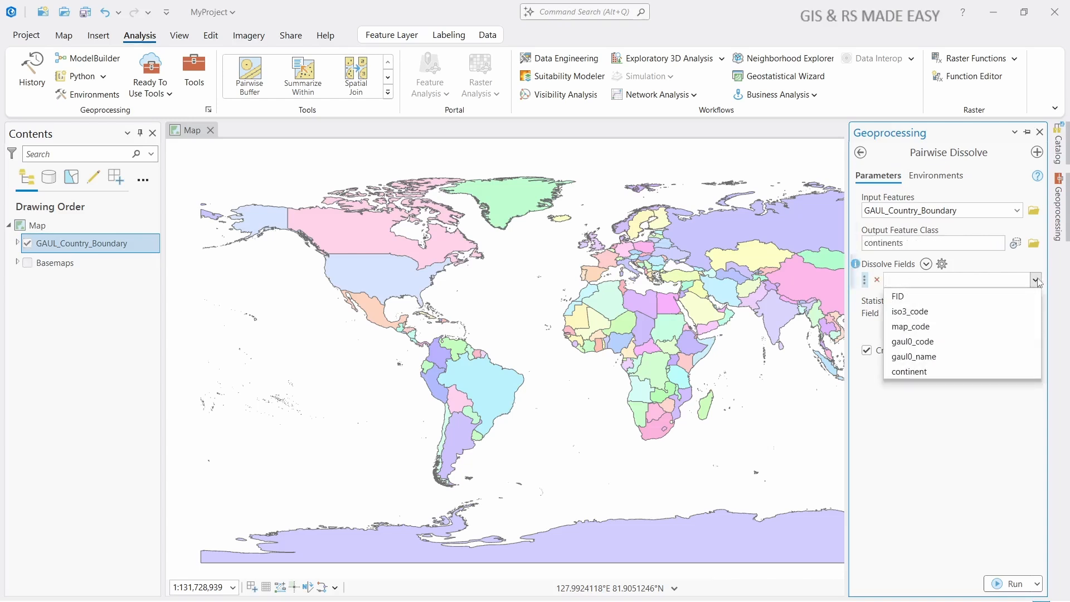
left_click(927, 371)
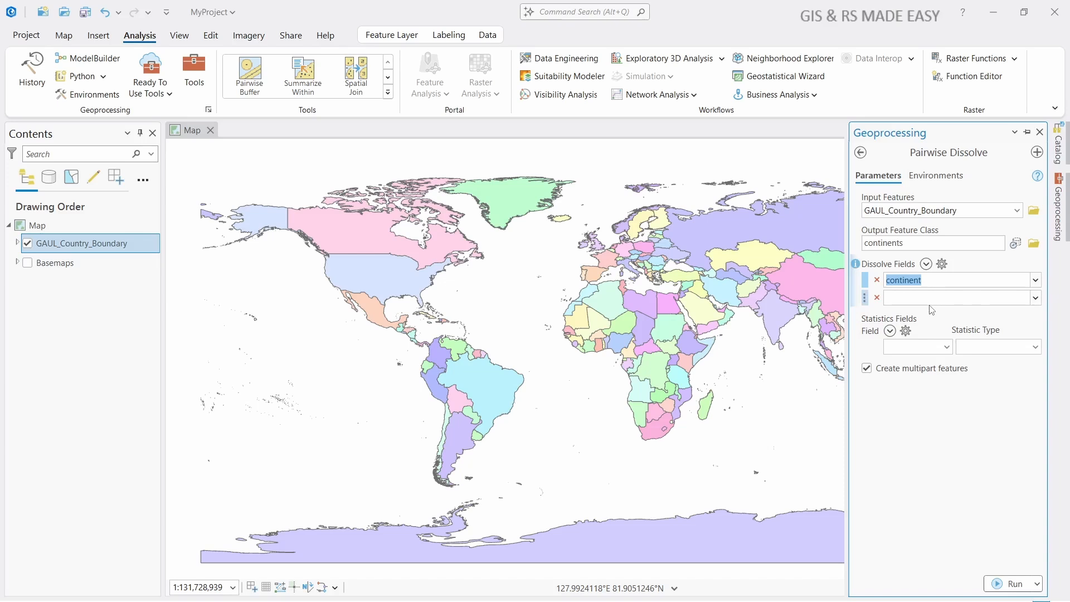
left_click(1035, 298)
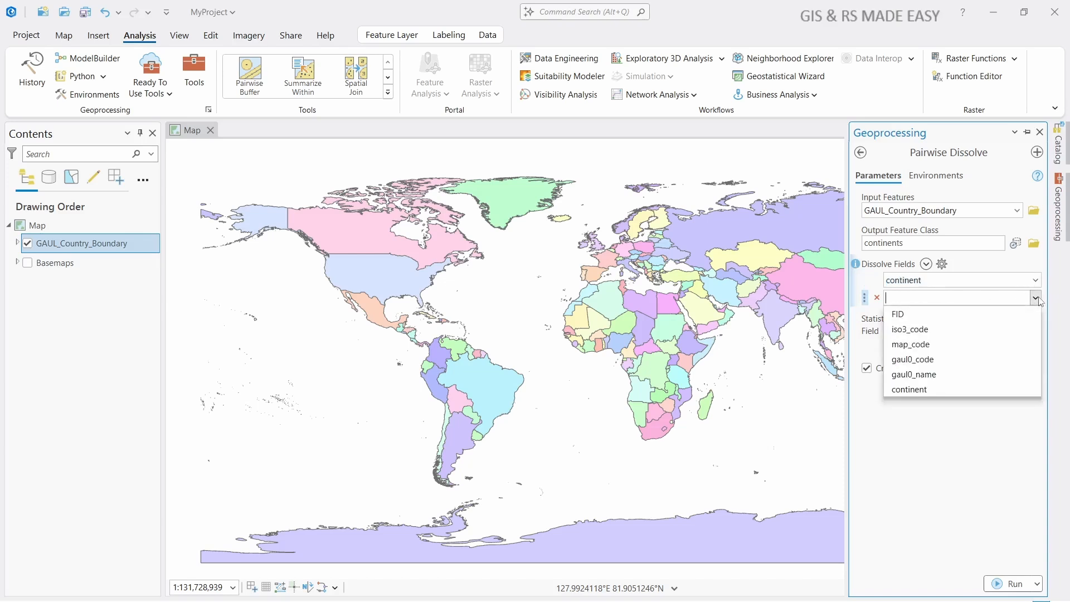
left_click(1037, 300)
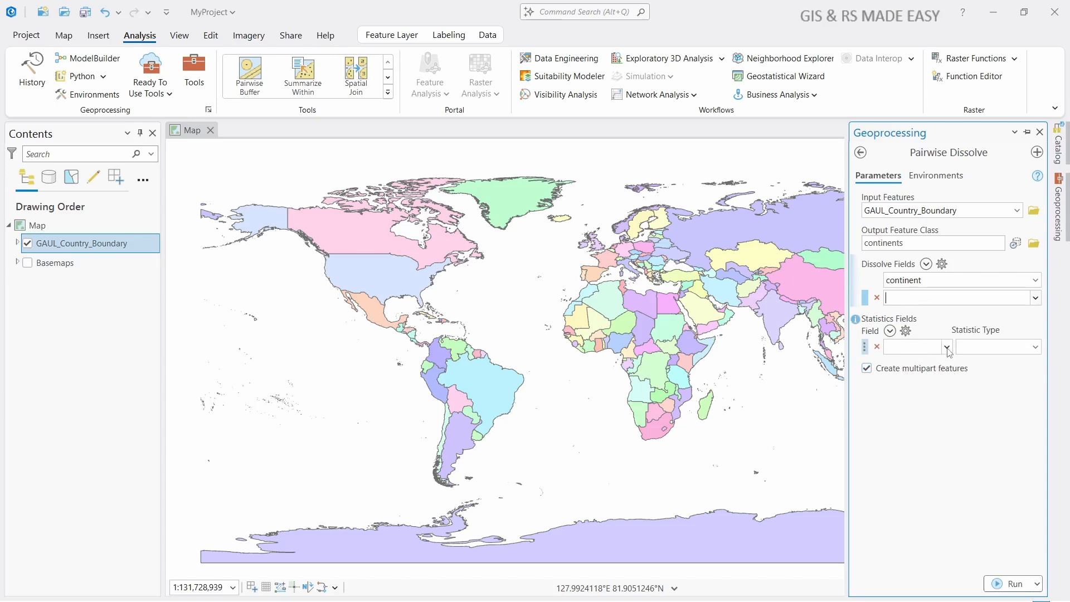
left_click(946, 347)
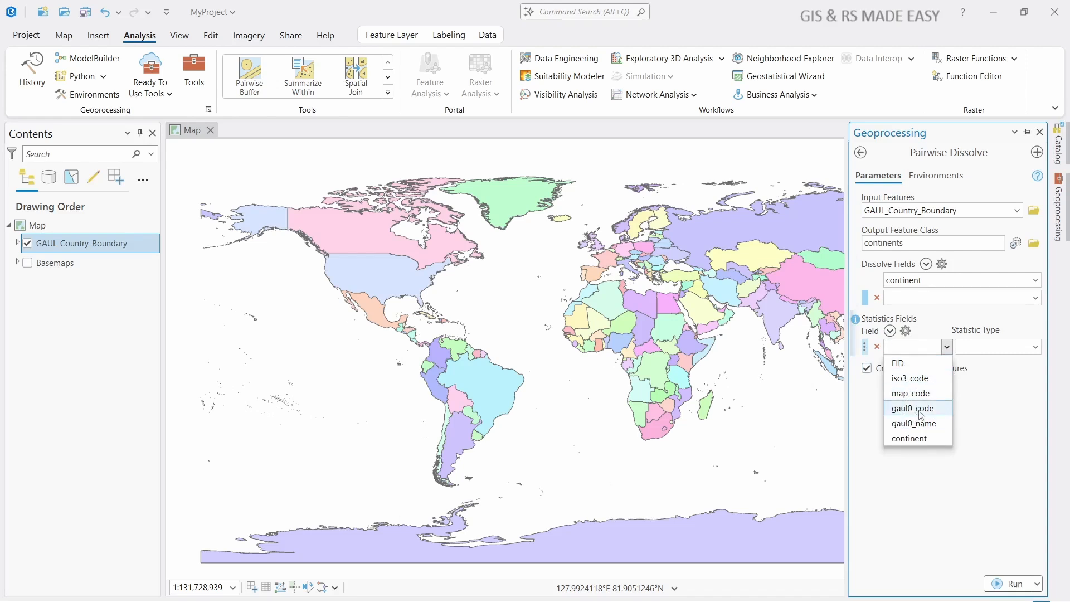
left_click(1023, 348)
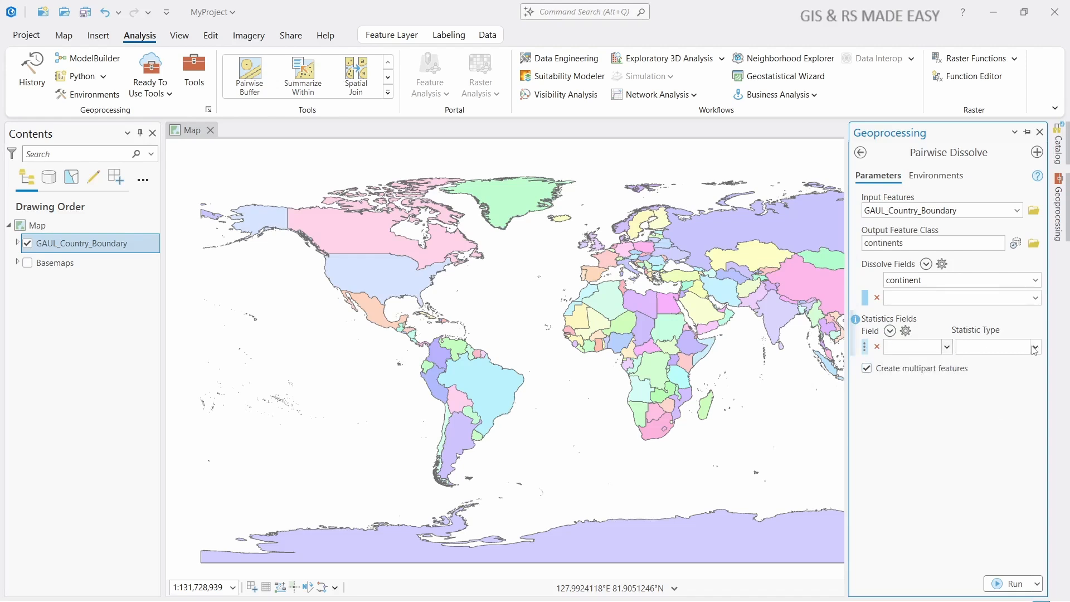
left_click(1034, 347)
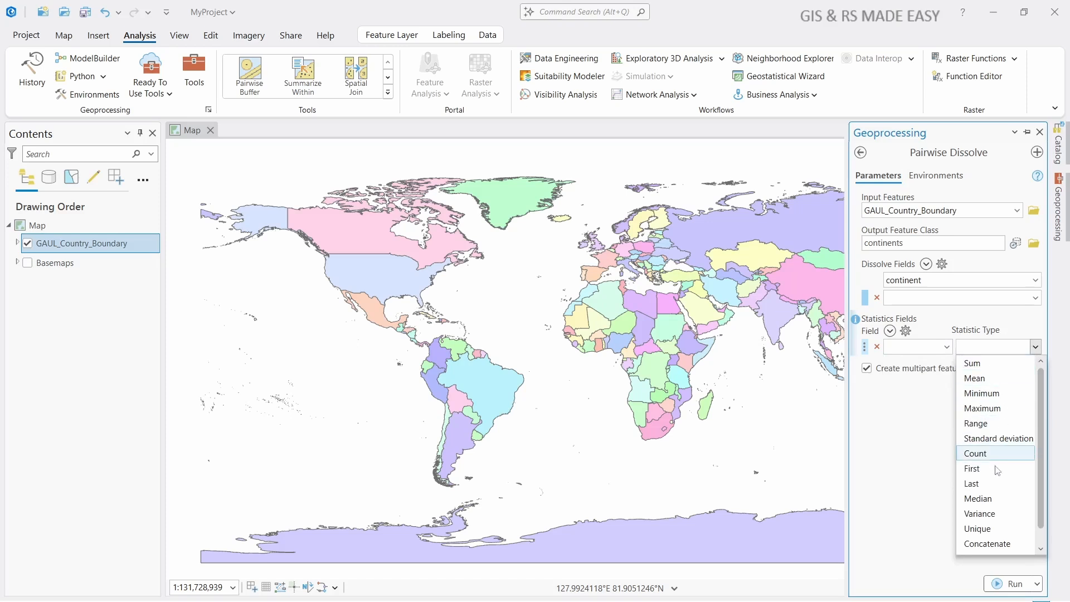
left_click(914, 489)
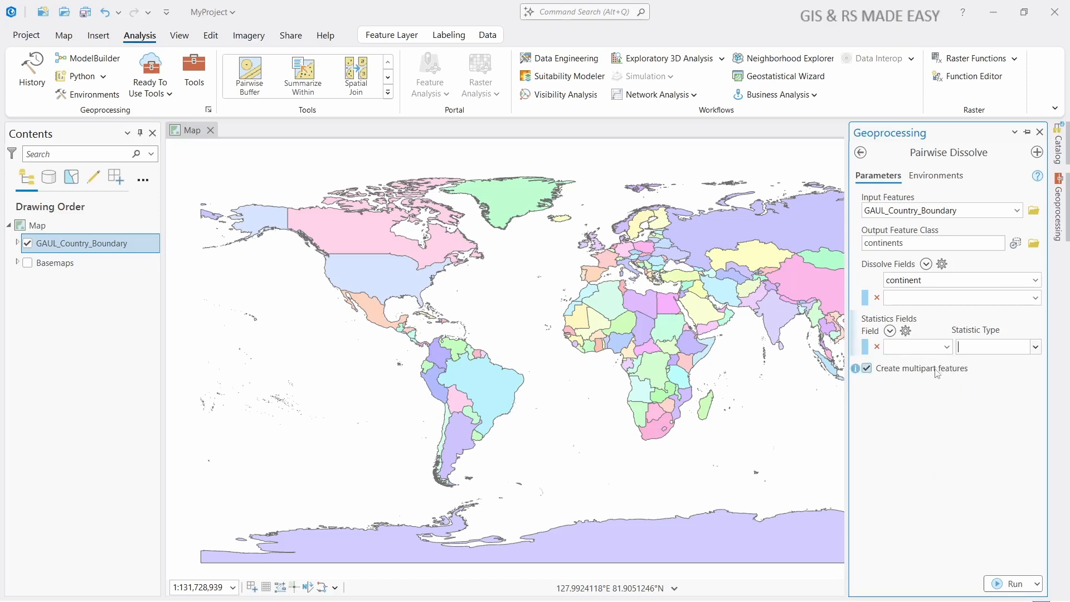
Run Pairwise Dissolve with multipart features enabled and close the geoprocessing tool.
left_click(1018, 585)
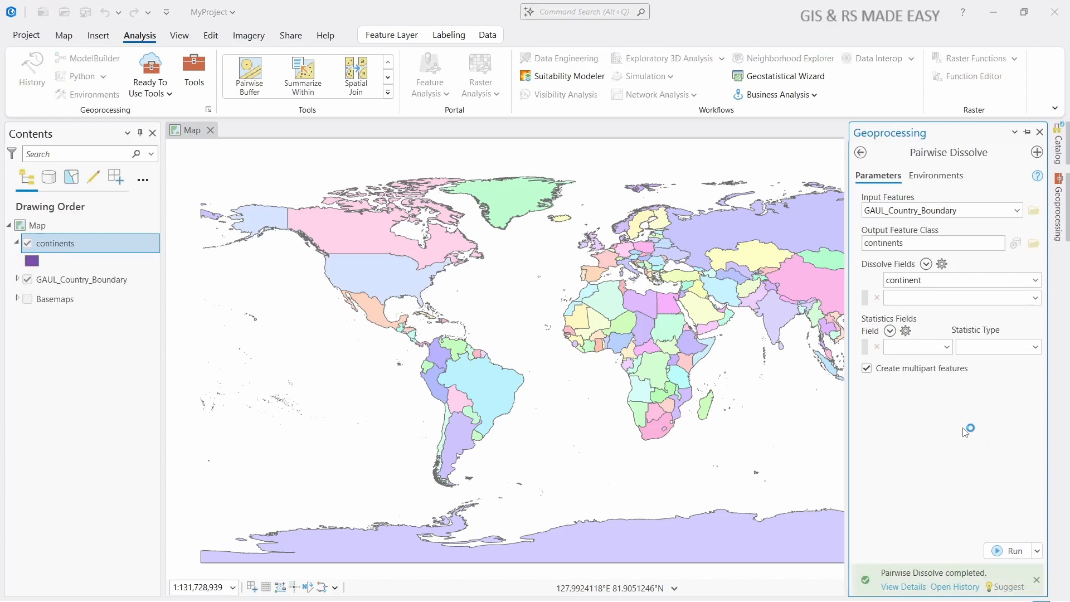
left_click(1039, 132)
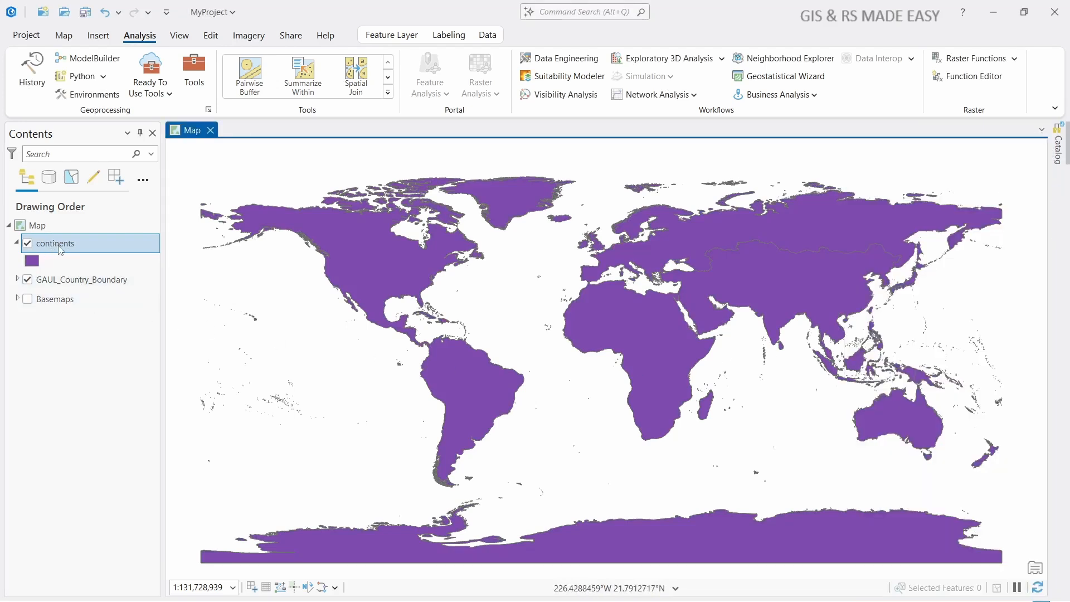
Symbolize the continents layer with unique values based on the continent field.
right_click(60, 249)
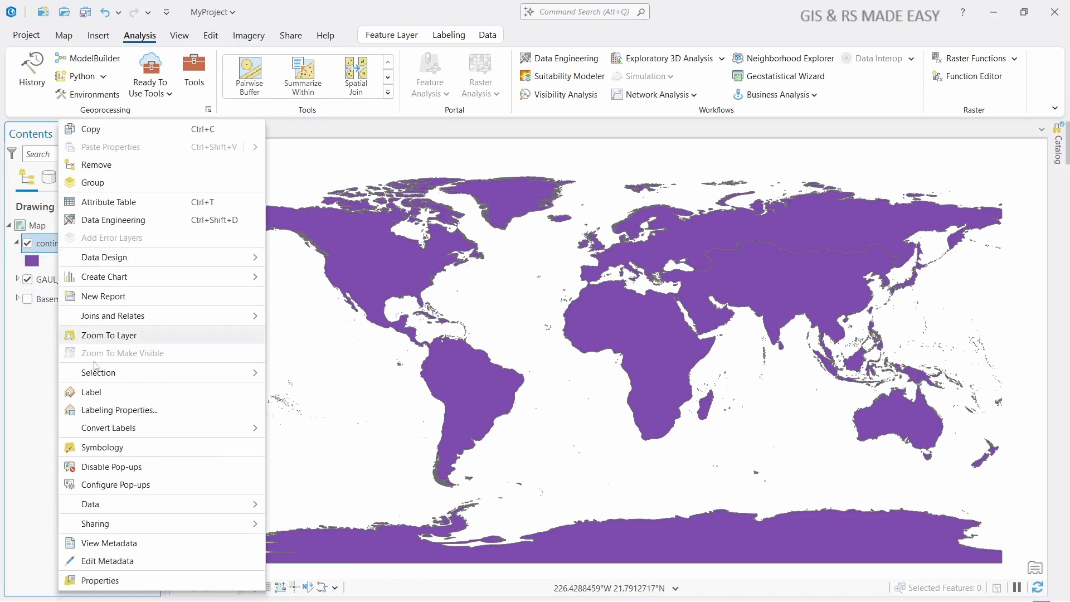
left_click(107, 448)
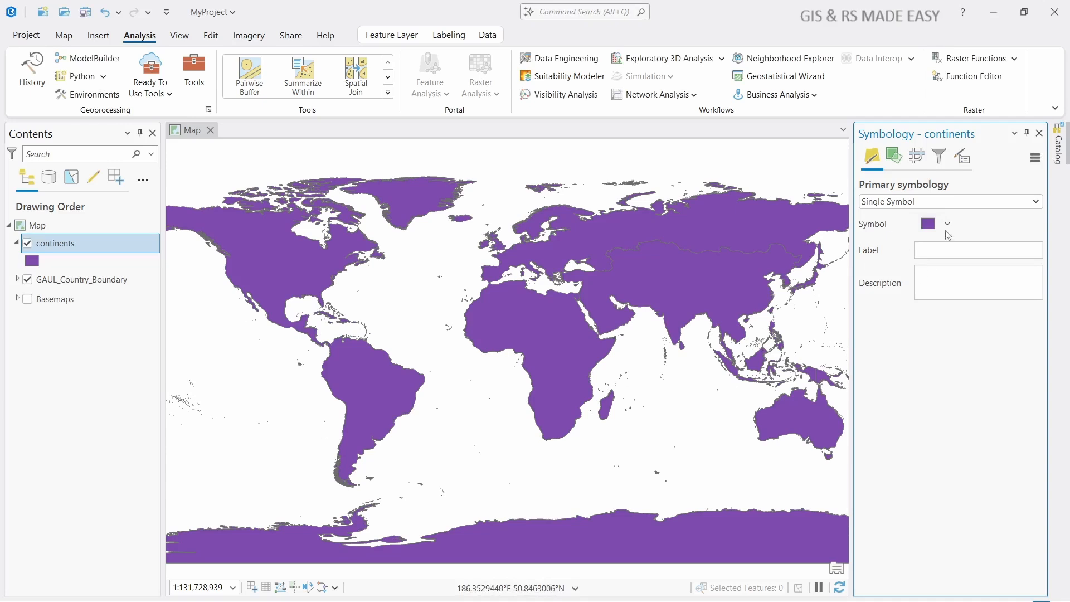
left_click(989, 203)
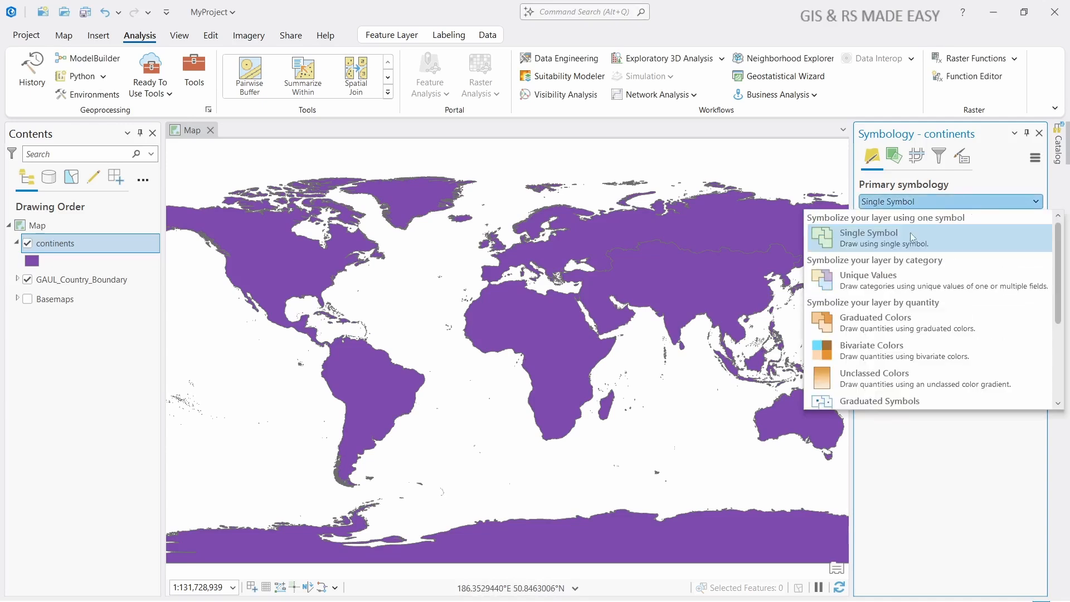
left_click(890, 286)
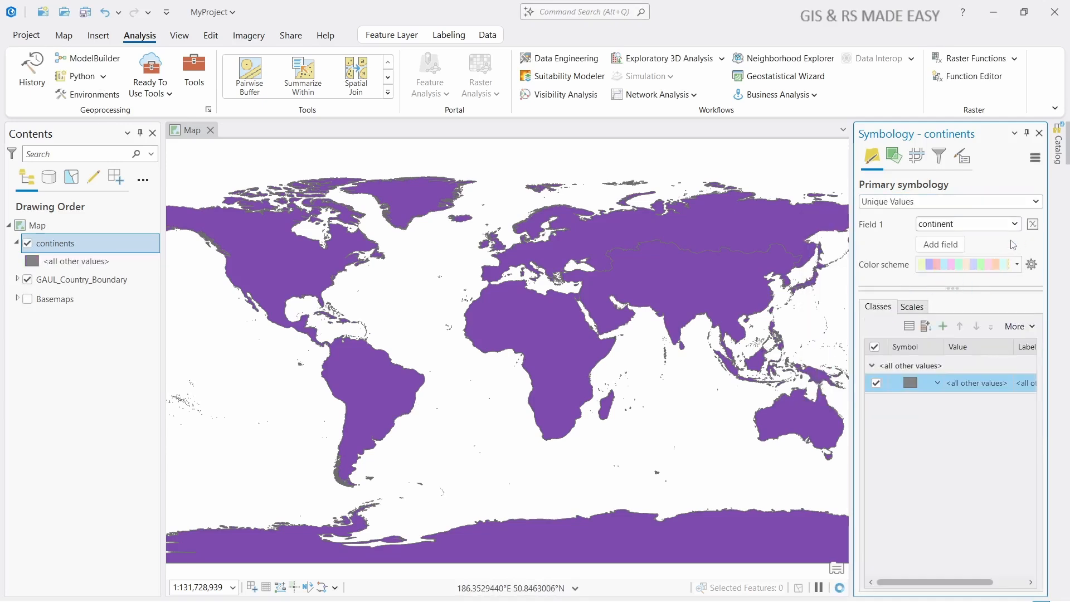
left_click(1009, 230)
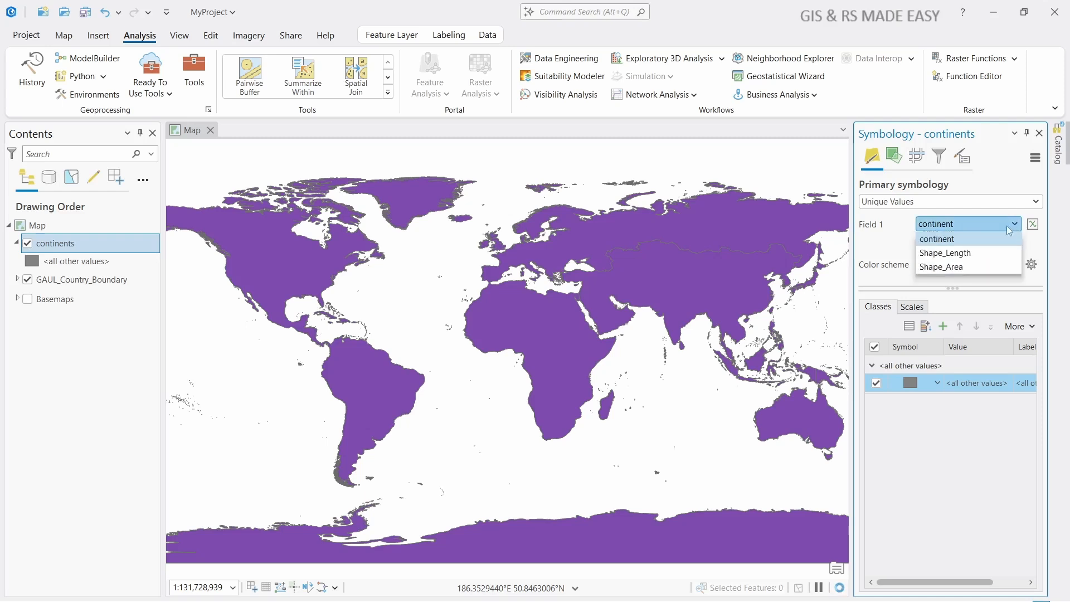
left_click(996, 253)
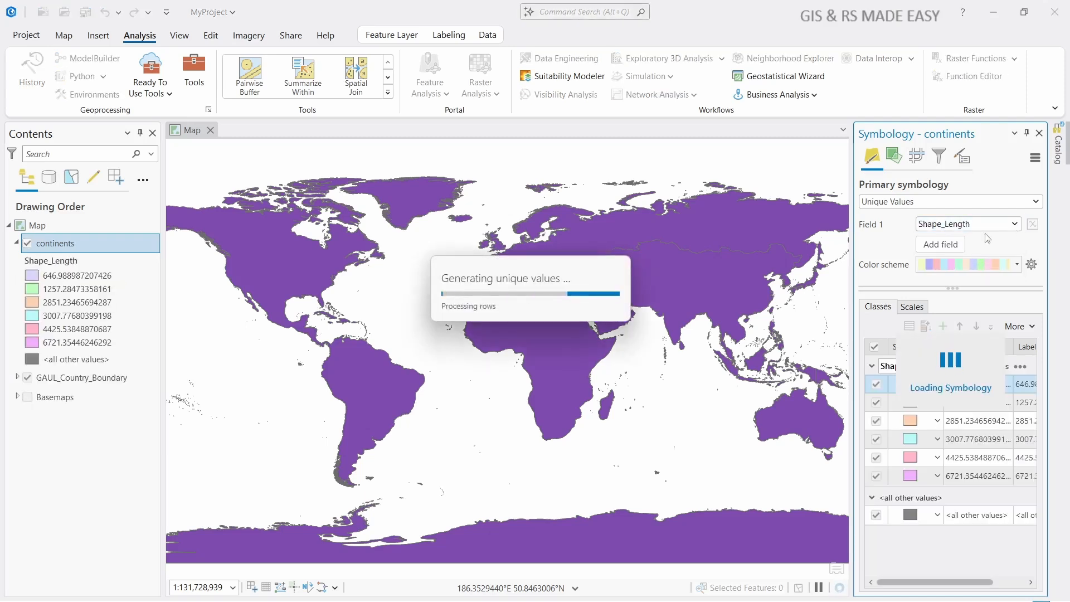
left_click(1014, 224)
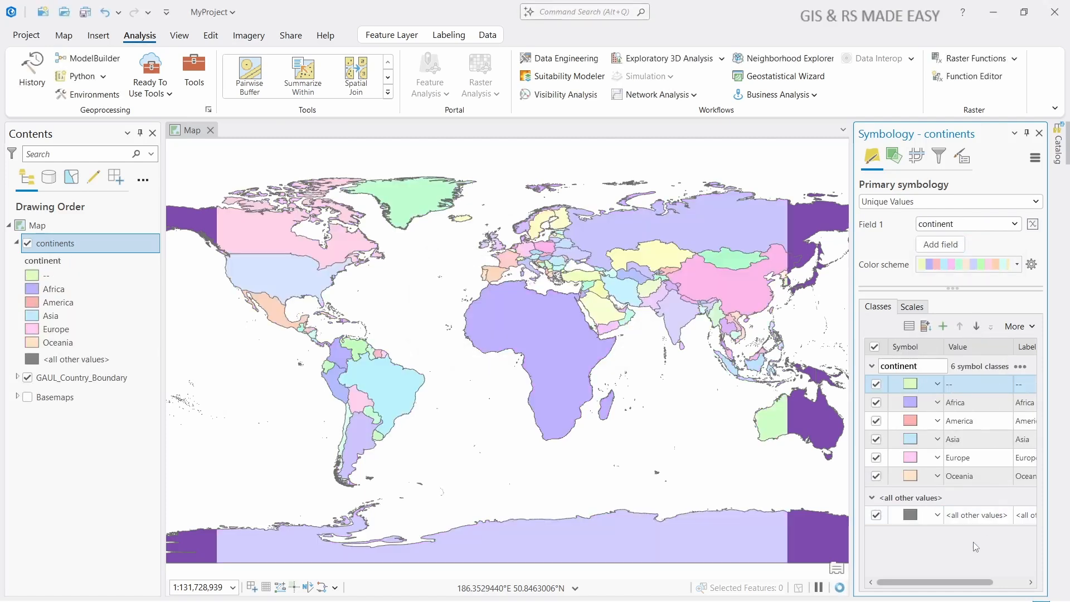
Turn on labels for the continents layer so each dissolved continent carries its name on the map.
right_click(74, 246)
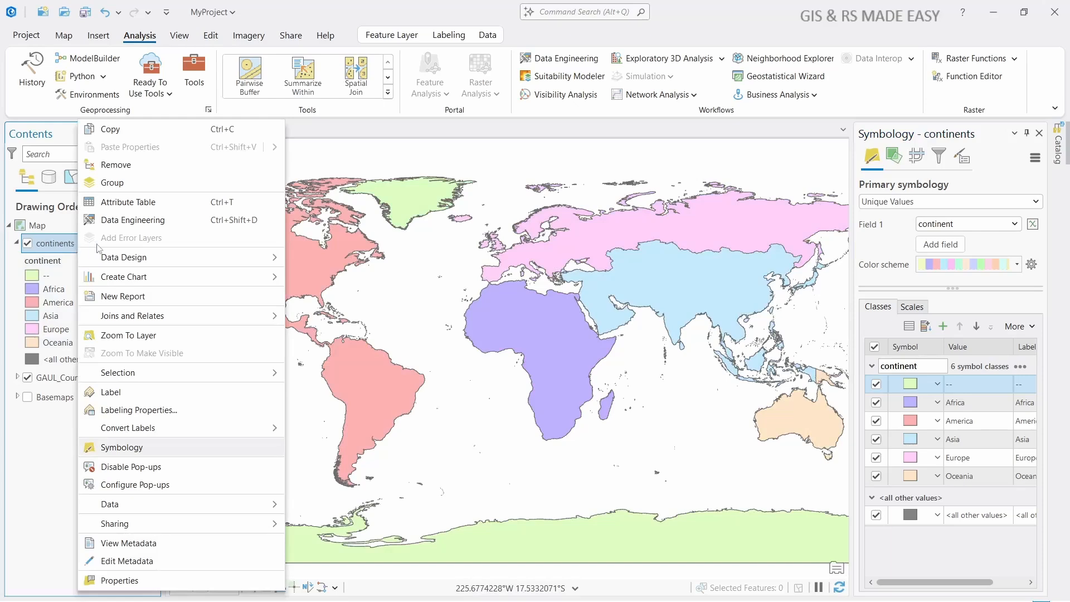
left_click(127, 397)
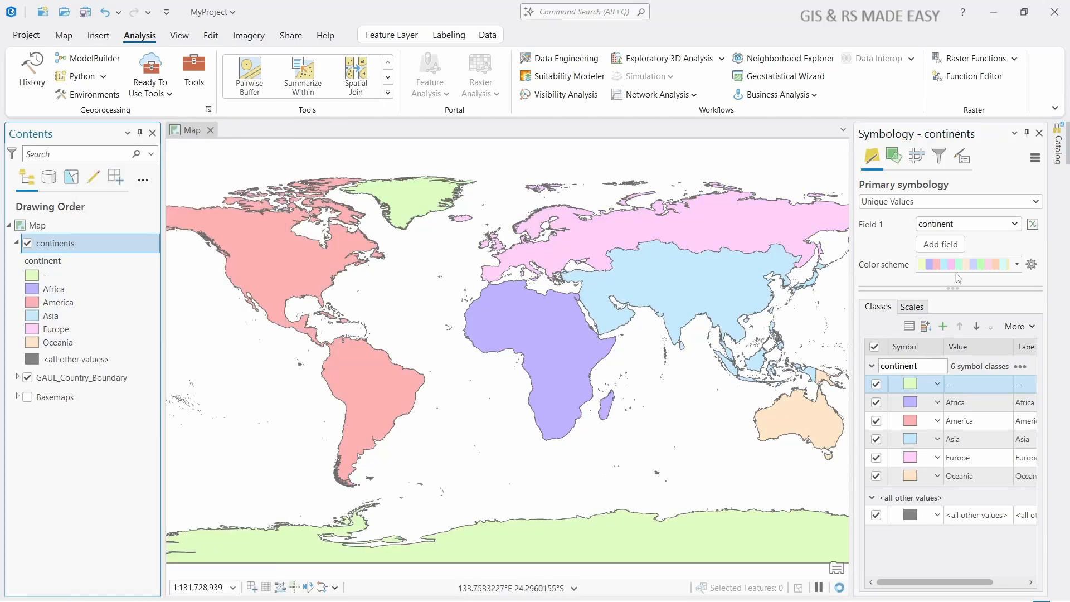
scroll(591, 356, "up", 6)
scroll(591, 356, "down", 6)
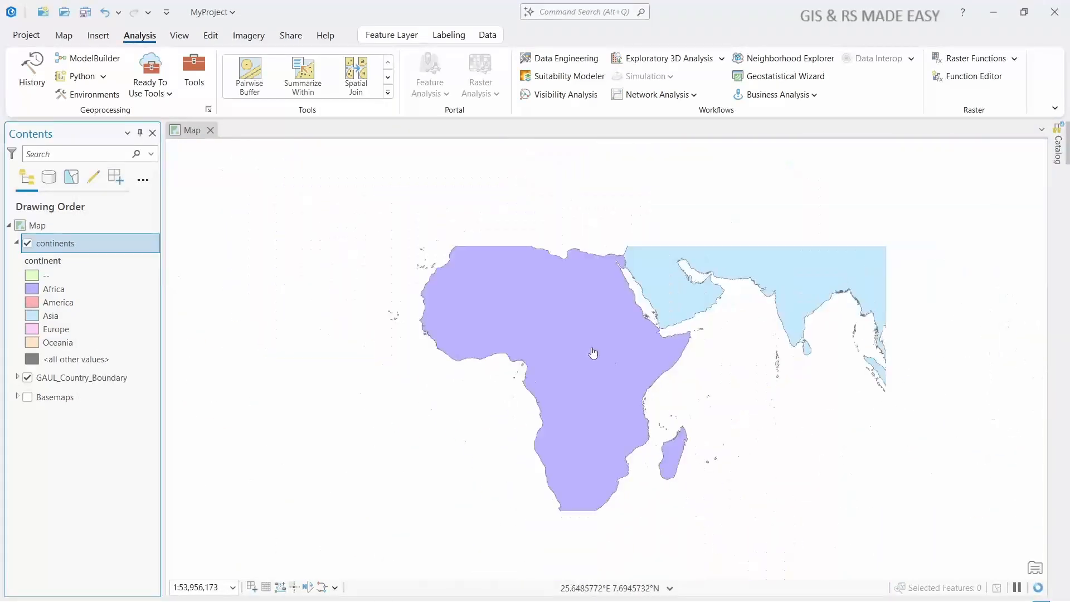
Hide the GAUL_Country_Boundary layer, leaving only the labelled continents layer drawn on the world map.
left_click(27, 378)
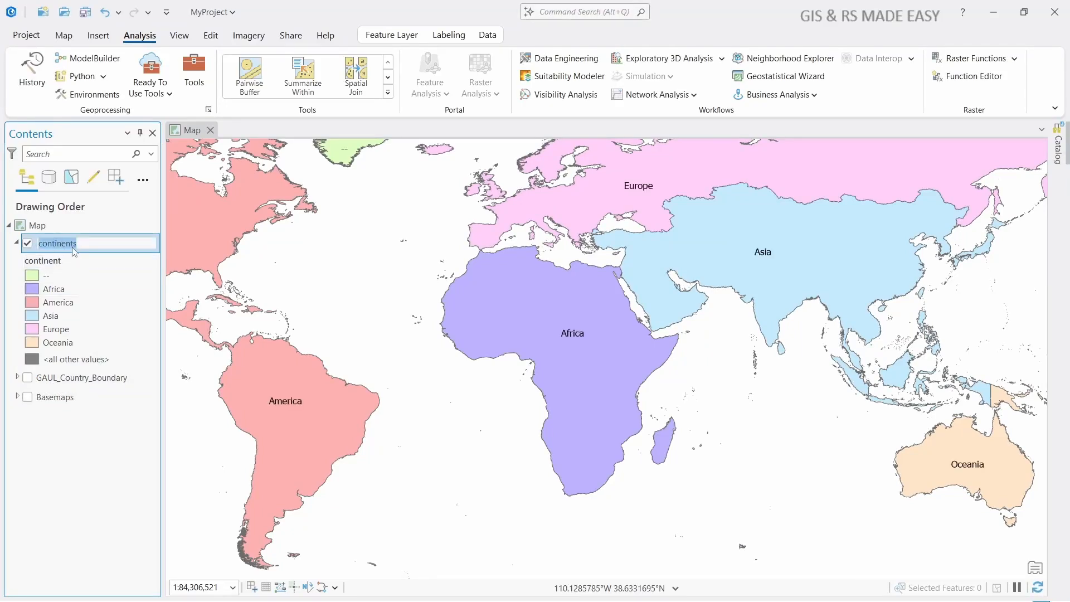
left_click(404, 228)
left_click_drag(404, 228, 508, 327)
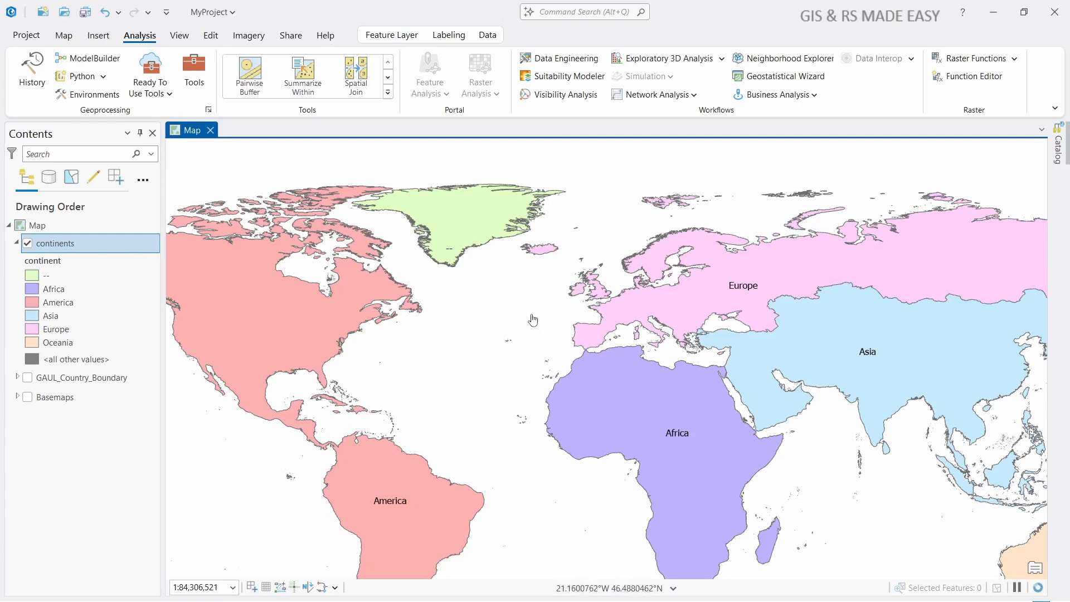
scroll(534, 328, "down", 2)
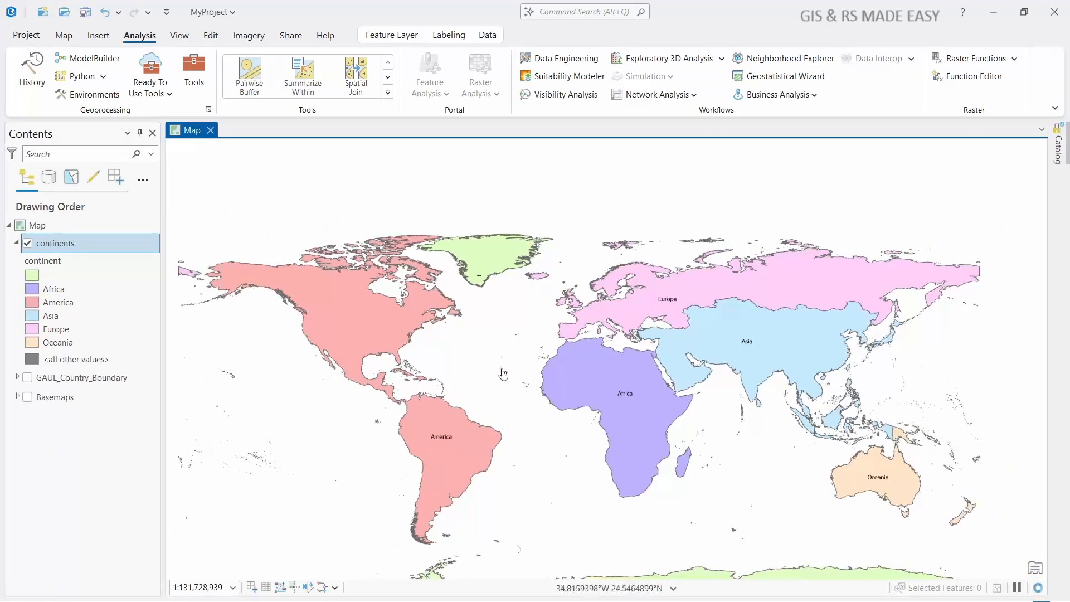
left_click_drag(513, 377, 490, 316)
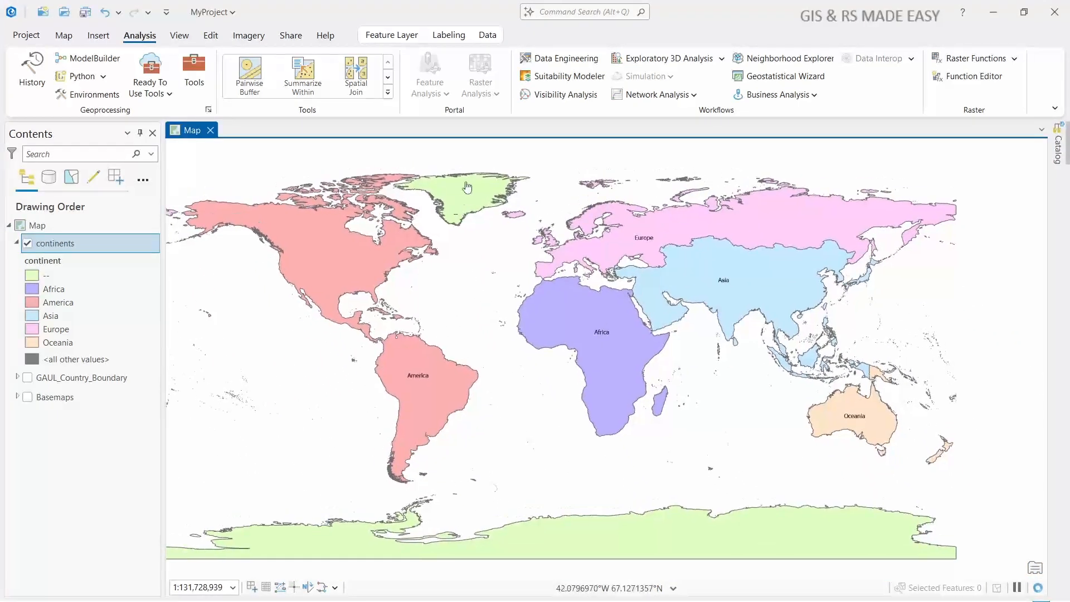